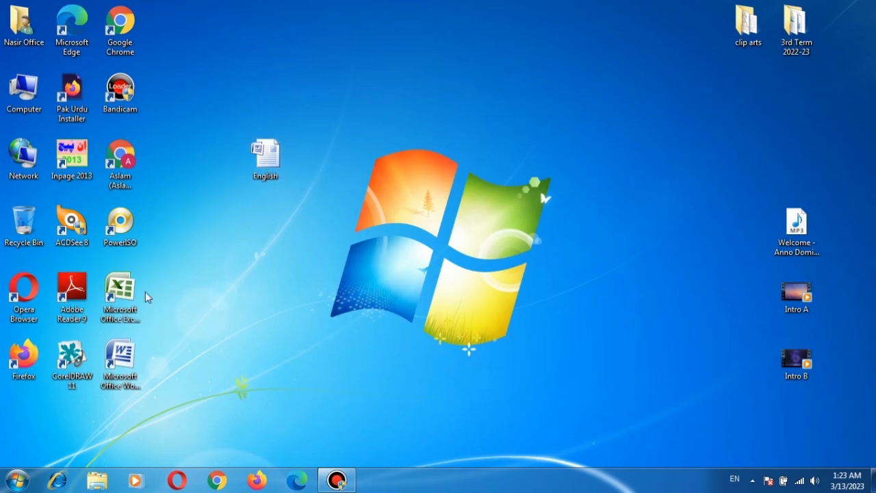
Open the English Word document on the Windows 7 desktop with a double-click.
{"action": "double_click", "coordinate": [266, 156]}
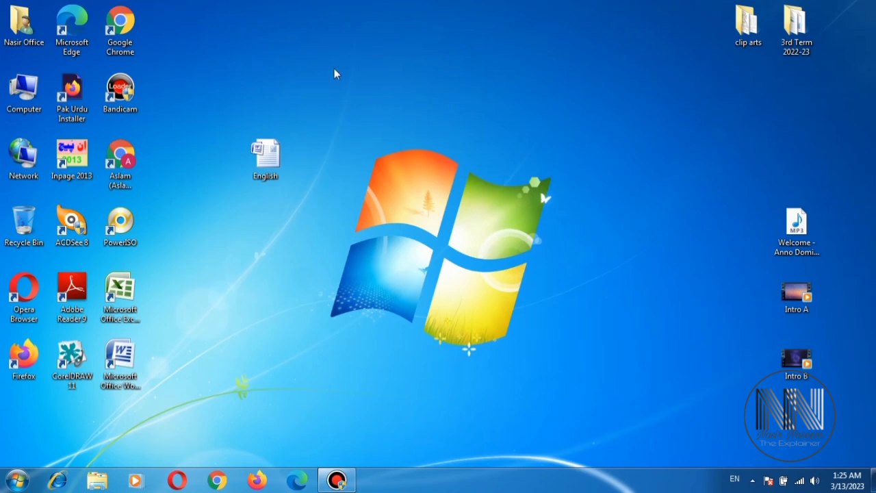
{"action": "double_click", "coordinate": [272, 157]}
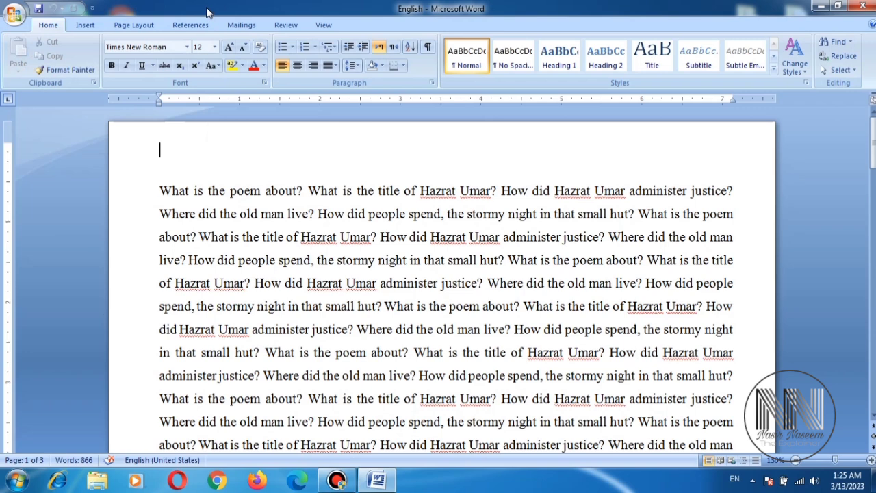
Show the English document in Print Preview from the Office Button's Print menu.
{"action": "left_click", "coordinate": [15, 13]}
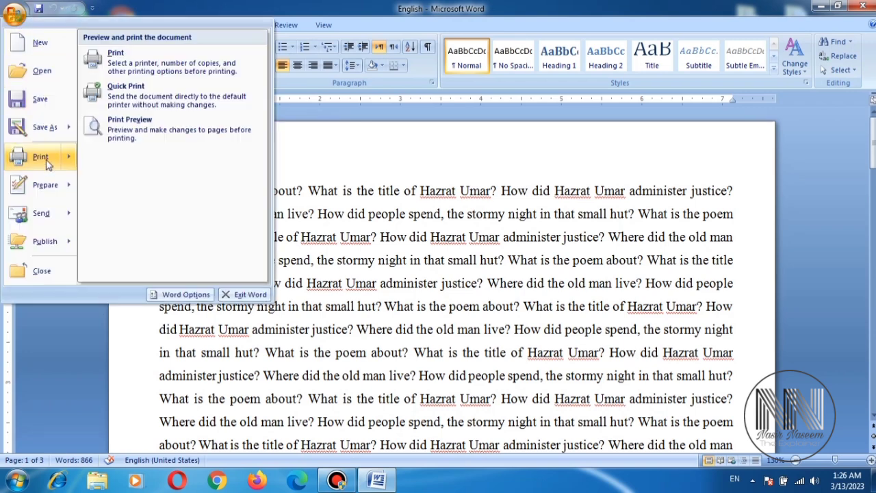
{"action": "mouse_move", "coordinate": [41, 157]}
{"action": "left_click", "coordinate": [126, 128]}
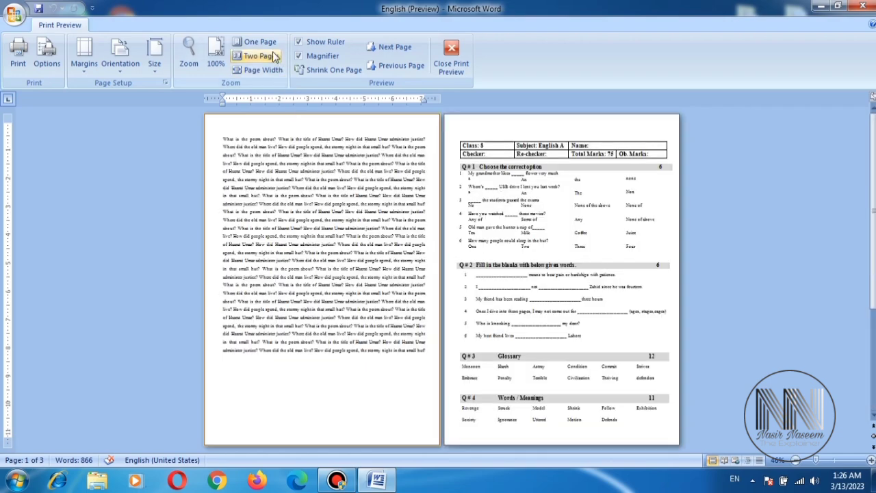
Switch to One Page view, magnify the page text and scroll down through it.
{"action": "left_click", "coordinate": [255, 41]}
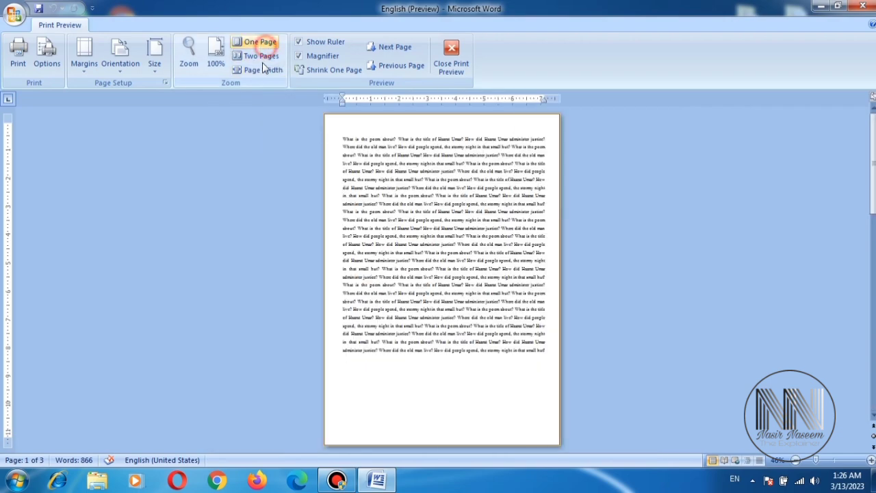
{"action": "left_click", "coordinate": [379, 259]}
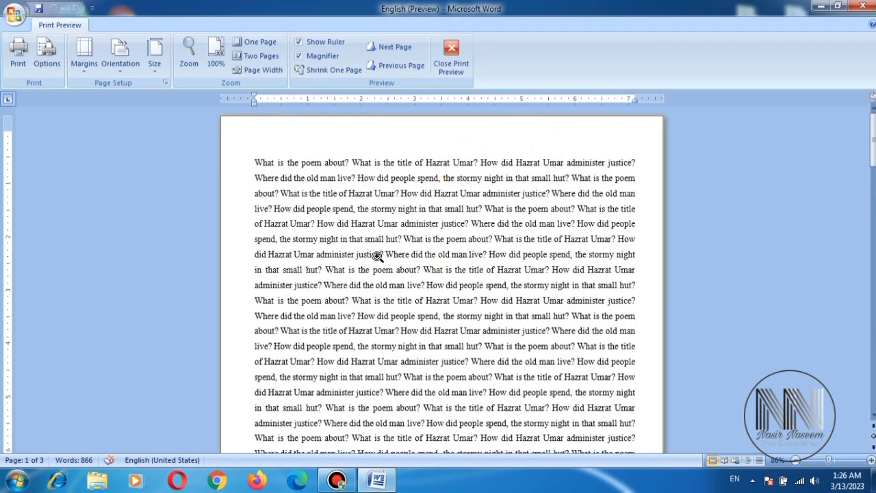
{"action": "scroll", "coordinate": [504, 215], "scroll_direction": "down", "scroll_amount": 1}
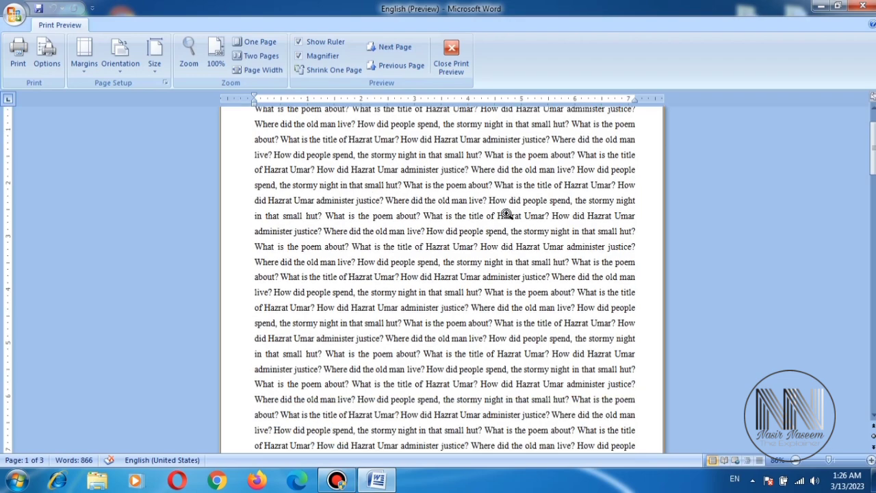
{"action": "scroll", "coordinate": [505, 215], "scroll_direction": "down", "scroll_amount": 1}
{"action": "scroll", "coordinate": [507, 213], "scroll_direction": "down", "scroll_amount": 1, "text": "ctrl"}
{"action": "scroll", "coordinate": [506, 213], "scroll_direction": "down", "scroll_amount": 2, "text": "ctrl"}
{"action": "scroll", "coordinate": [507, 213], "scroll_direction": "down", "scroll_amount": 1, "text": "ctrl"}
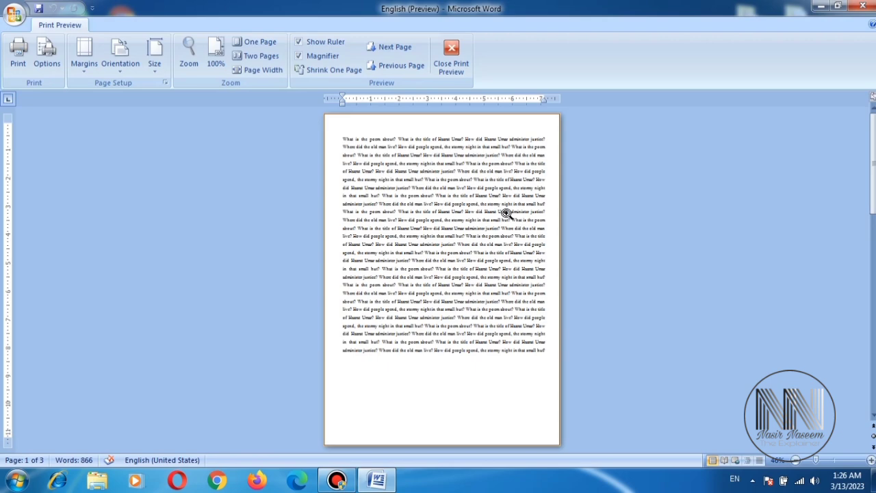
Zoom out to all three pages, then back in to about 70% for two readable pages.
{"action": "left_click", "coordinate": [788, 460]}
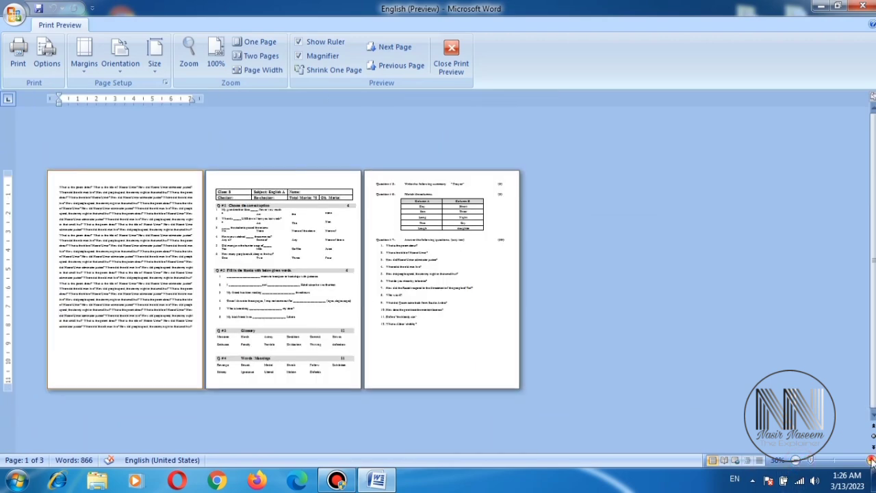
{"action": "left_click", "coordinate": [872, 460]}
{"action": "left_click", "coordinate": [871, 460]}
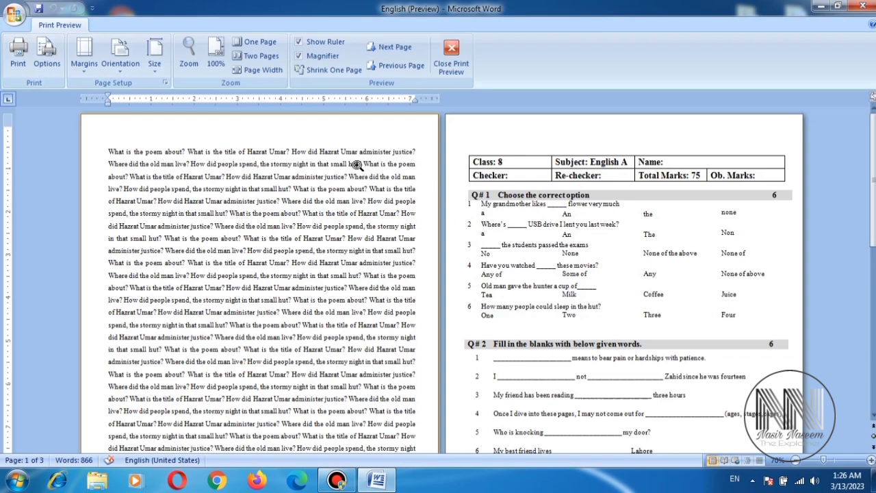
Open and cancel Print, then browse the Margins, Orientation and Size options, changing nothing.
{"action": "left_click", "coordinate": [19, 63]}
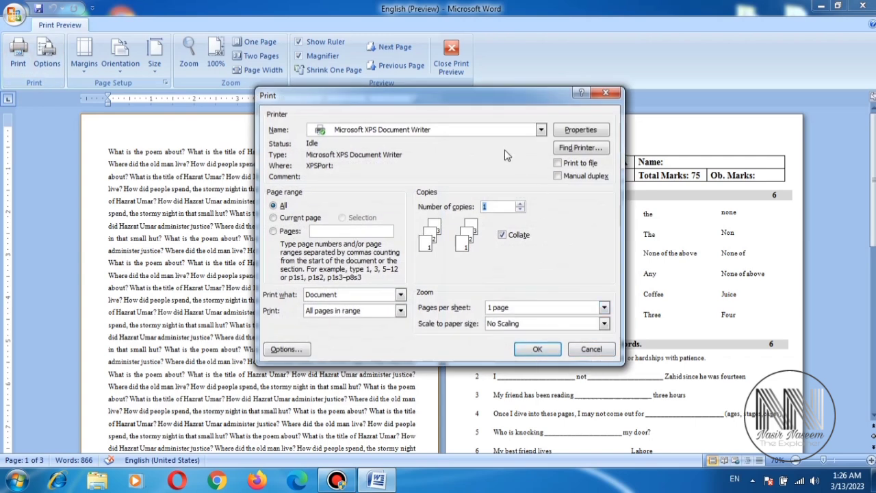
{"action": "left_click", "coordinate": [606, 93]}
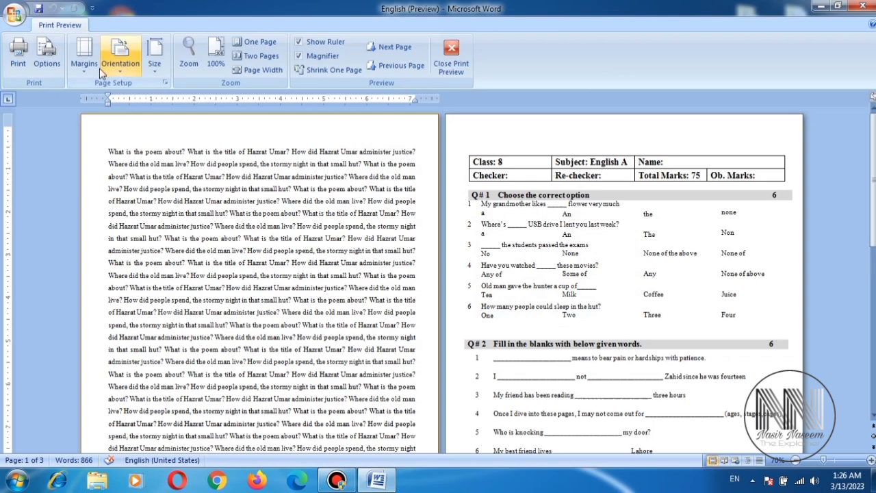
{"action": "left_click", "coordinate": [86, 62]}
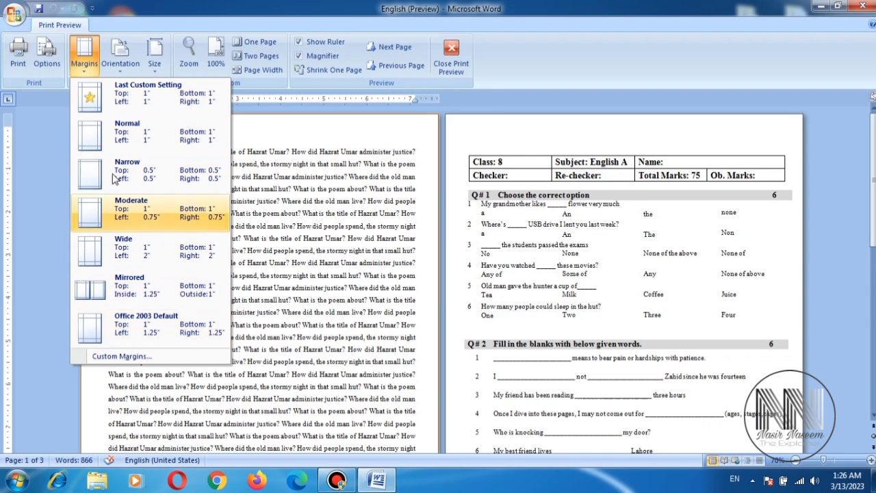
{"action": "left_click", "coordinate": [120, 58]}
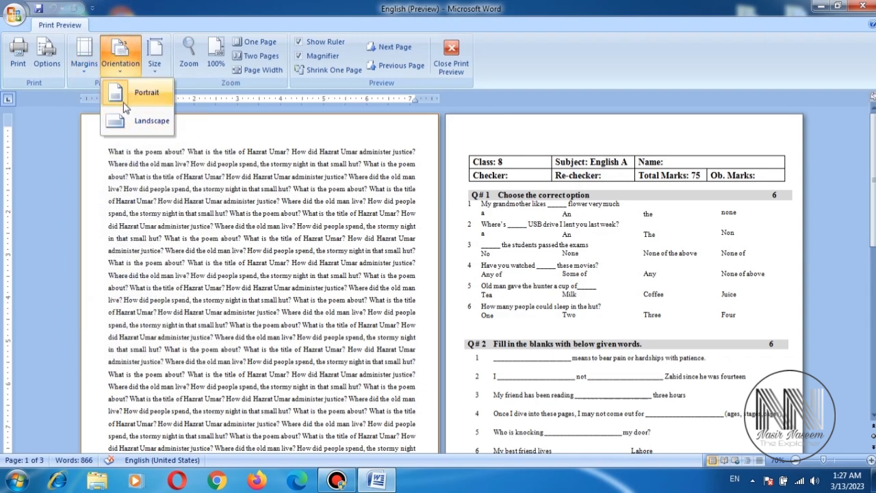
{"action": "left_click", "coordinate": [156, 55]}
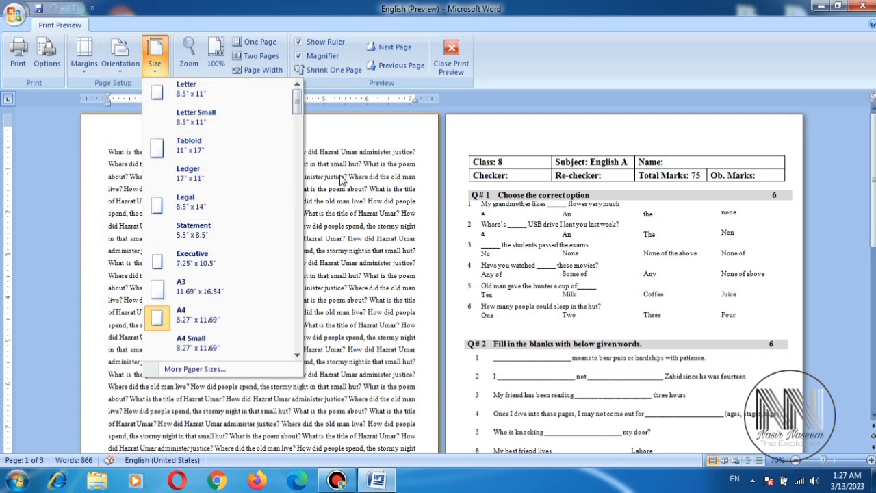
{"action": "left_click", "coordinate": [155, 58]}
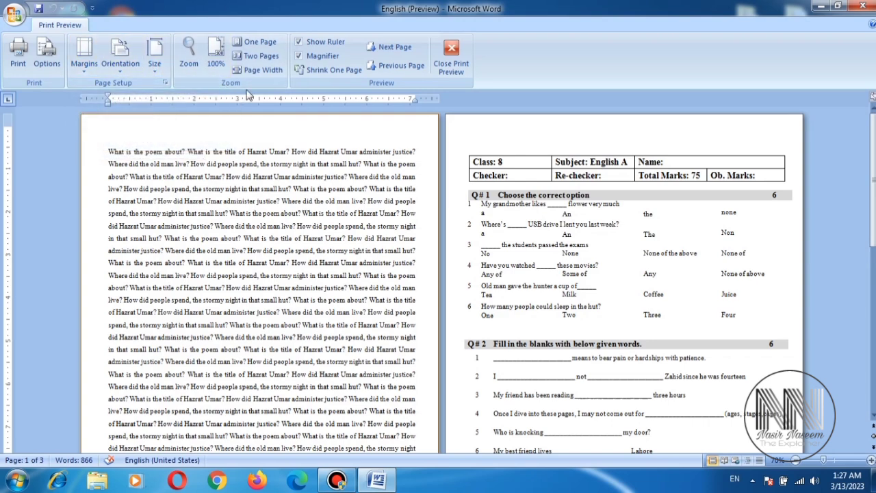
Switch from One Page to Two Pages, then toggle Show Ruler off and on twice, leaving it on.
{"action": "left_click", "coordinate": [259, 44]}
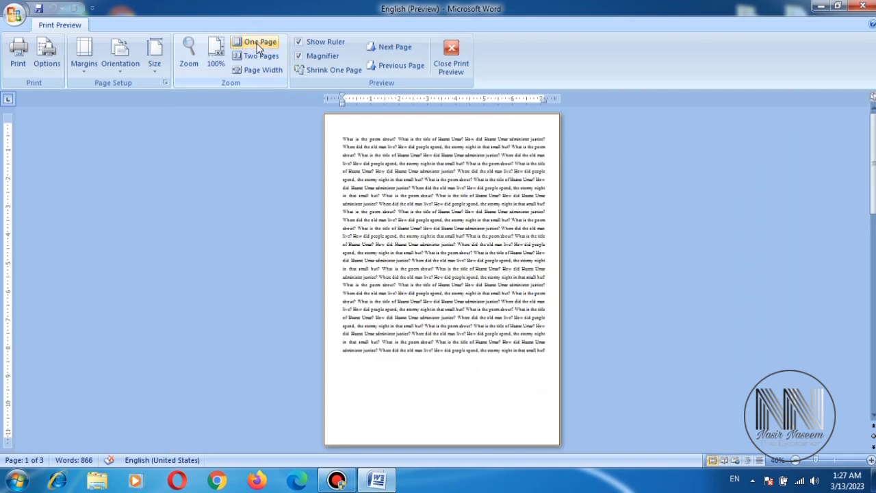
{"action": "left_click", "coordinate": [259, 56]}
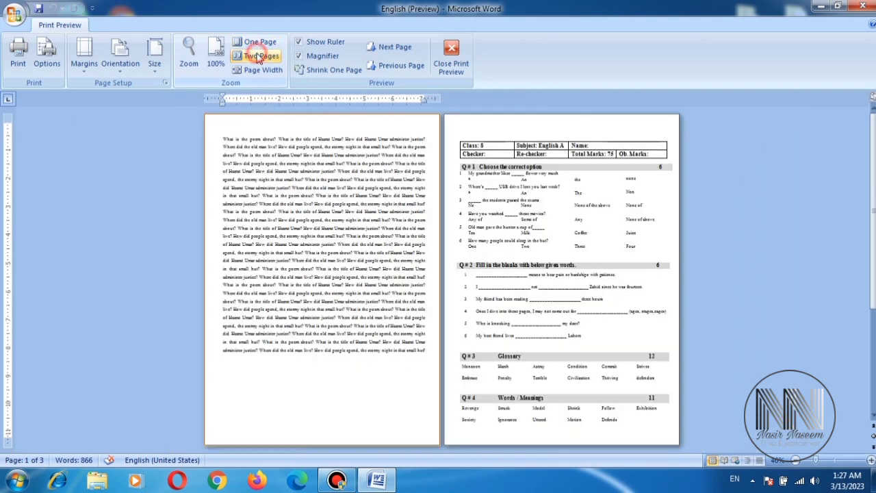
{"action": "left_click", "coordinate": [312, 42]}
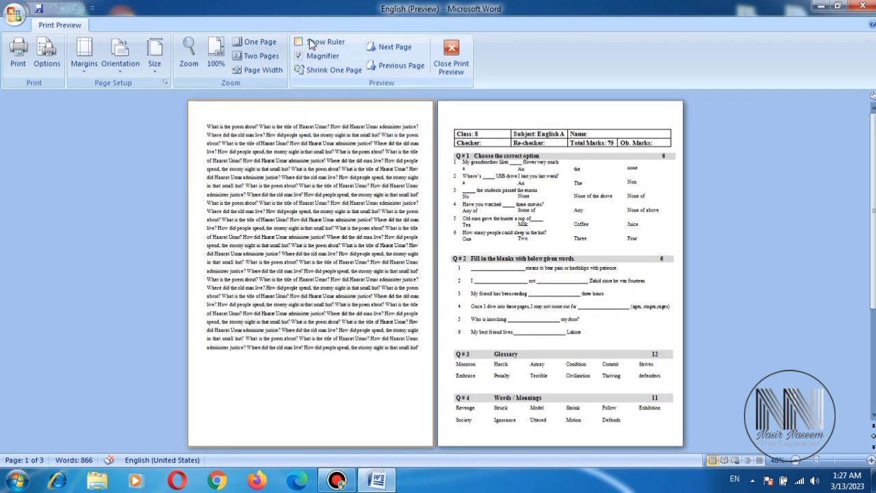
{"action": "left_click", "coordinate": [318, 43]}
{"action": "left_click", "coordinate": [318, 43]}
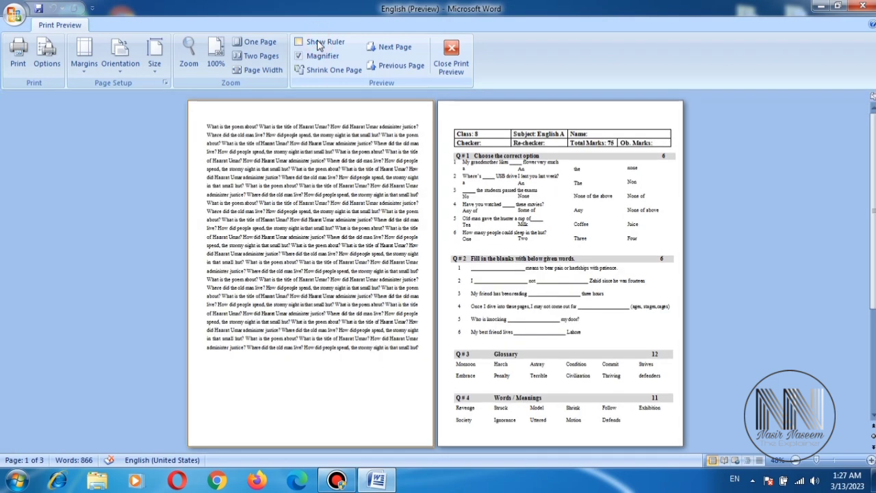
{"action": "left_click", "coordinate": [318, 43]}
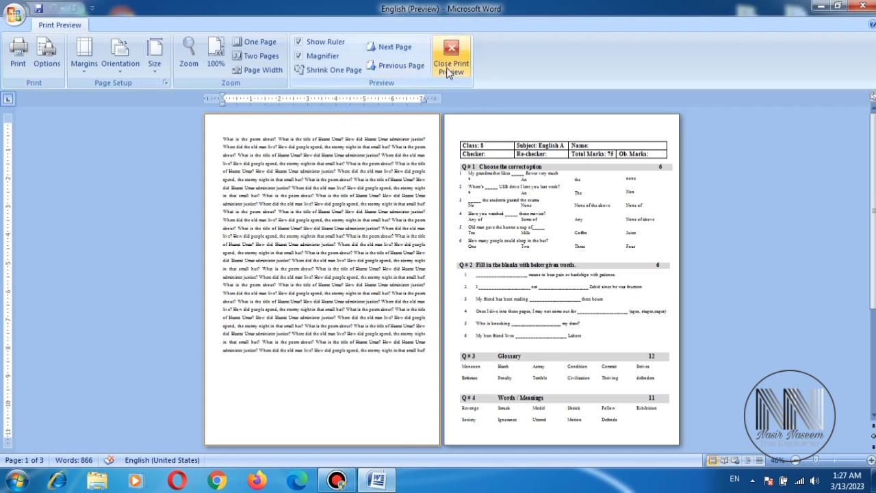
{"action": "left_click", "coordinate": [450, 68]}
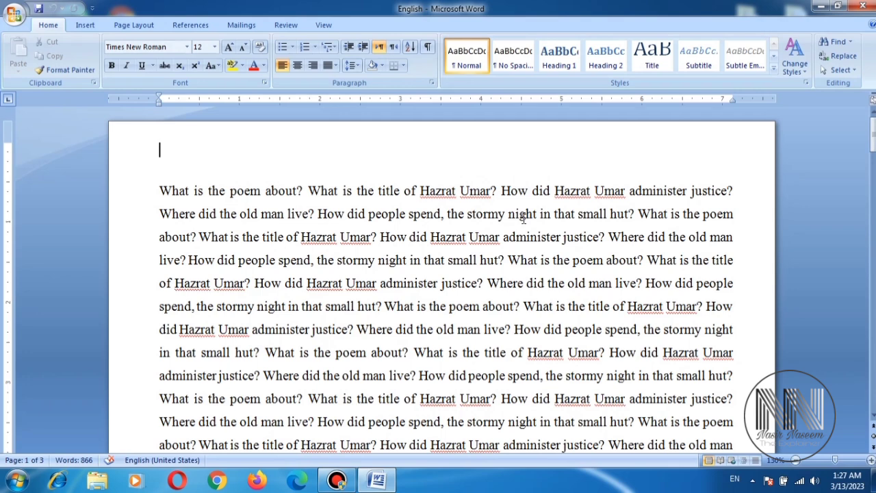
{"action": "left_click", "coordinate": [14, 15]}
{"action": "mouse_move", "coordinate": [41, 157]}
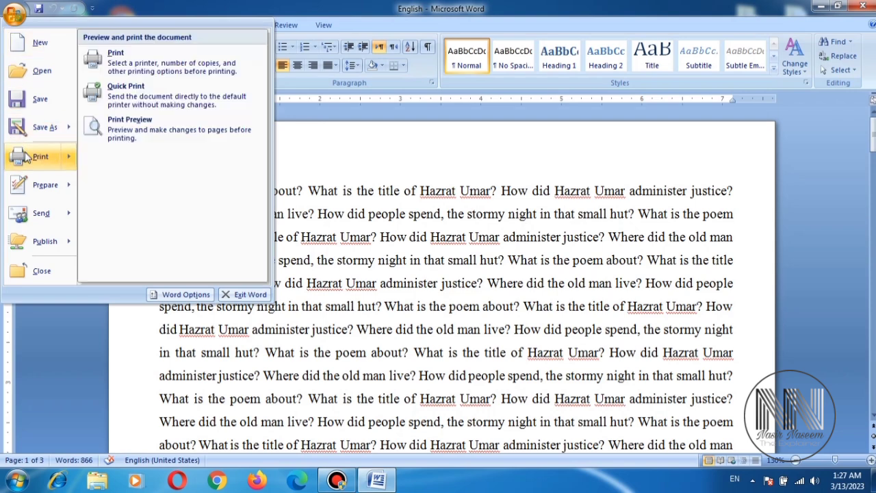
{"action": "left_click", "coordinate": [135, 132]}
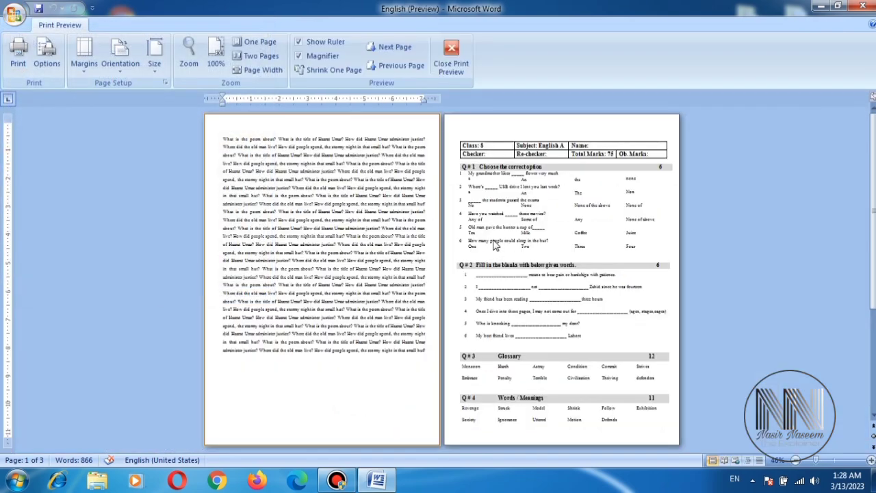